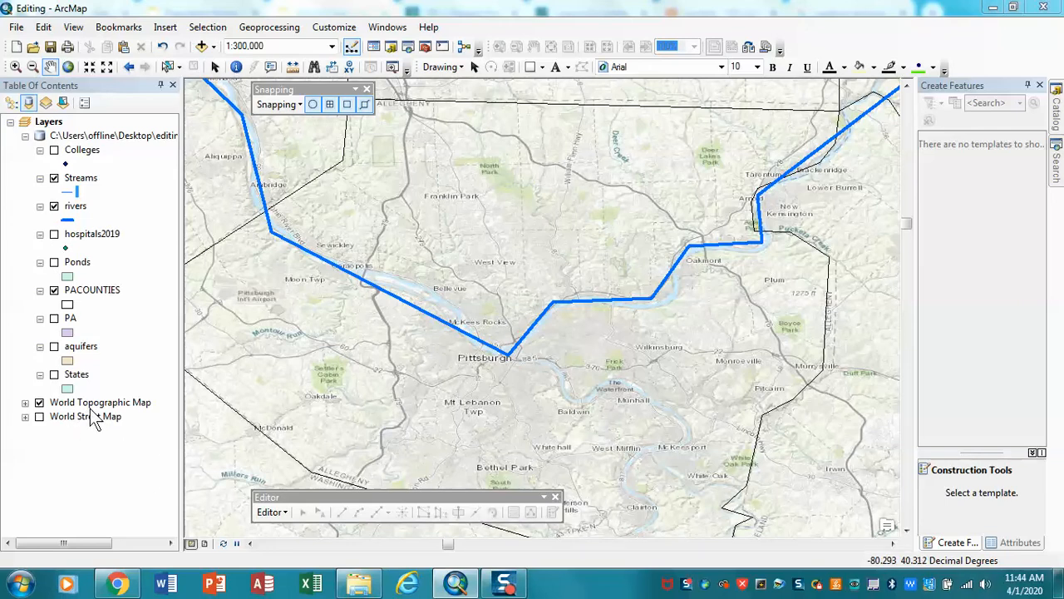
- View the available basemaps in the Add Basemap gallery and close it without adding one
click(214, 46)
click(224, 76)
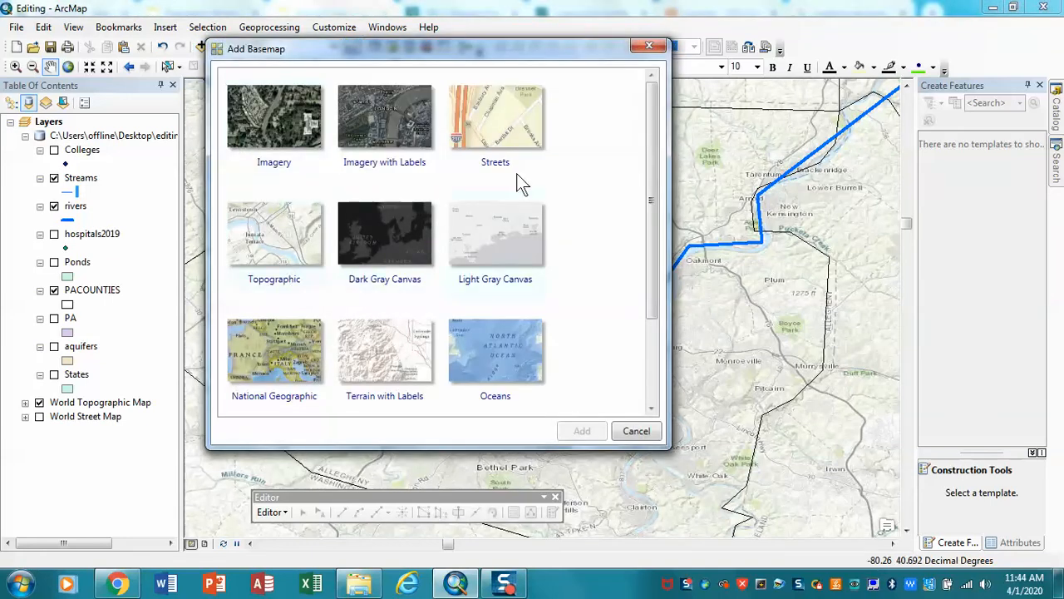
click(649, 45)
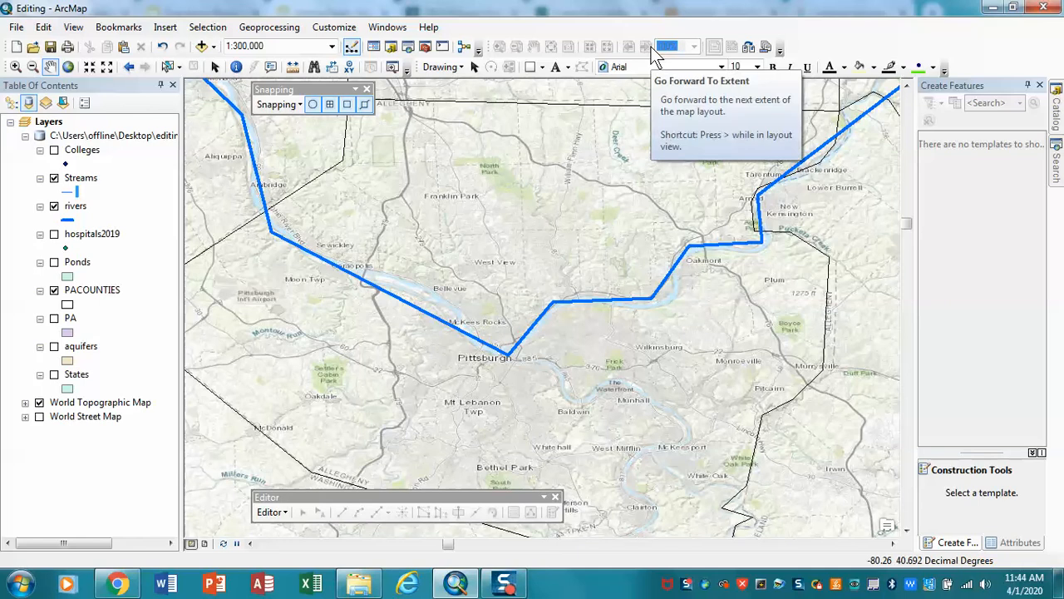
- Return the map to the saved Pittsburgh view, Bookmark 1
drag(407, 236, 543, 308)
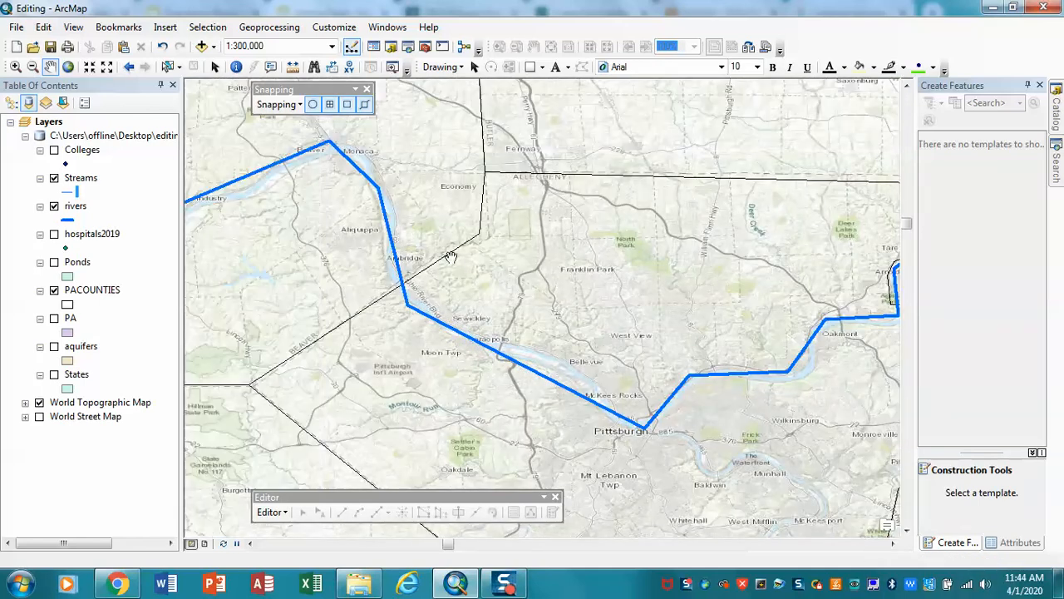
click(131, 68)
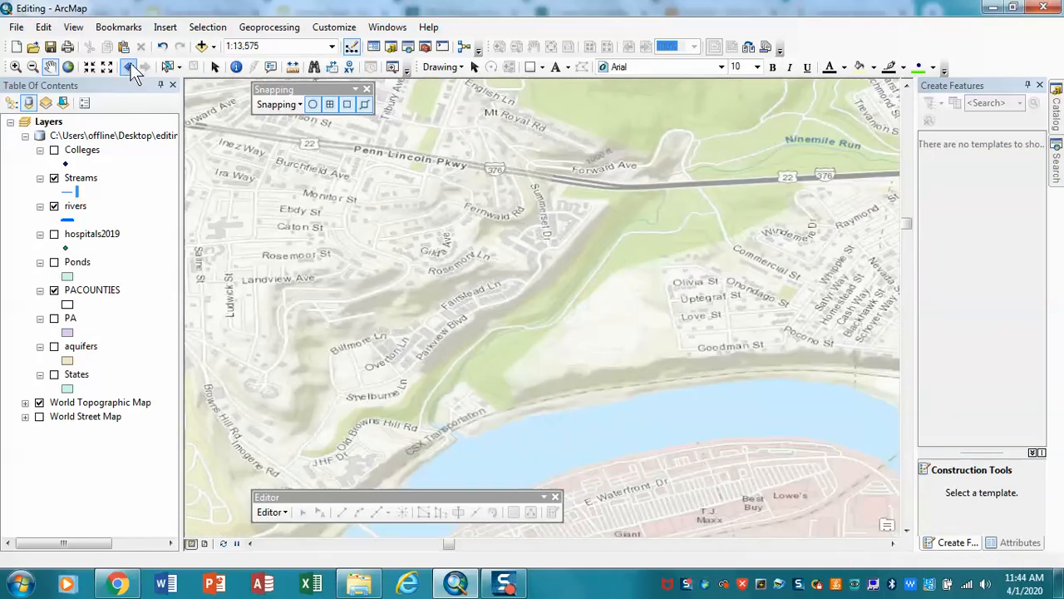
click(119, 28)
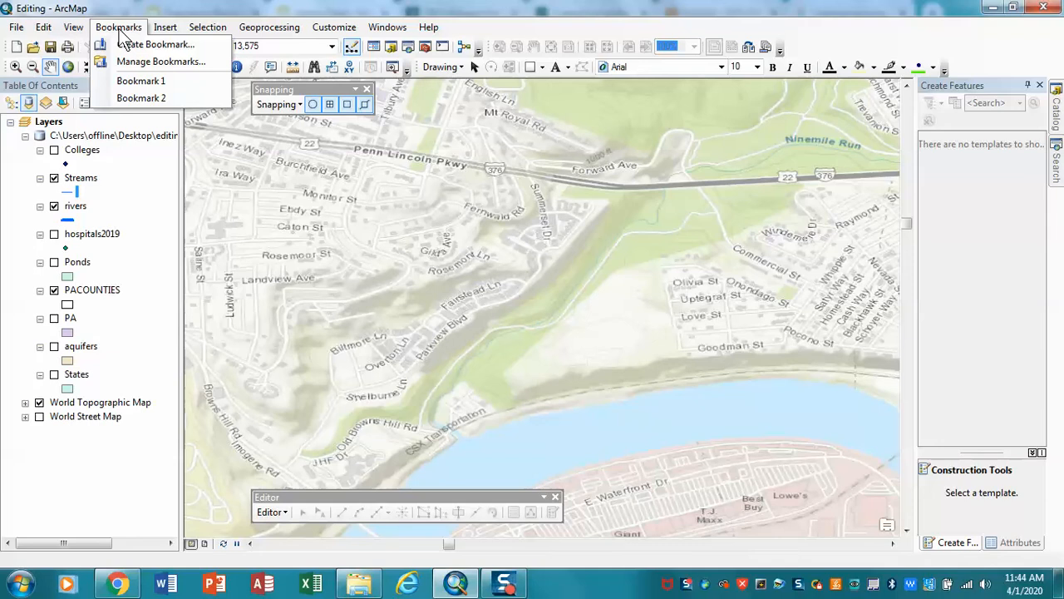
click(136, 79)
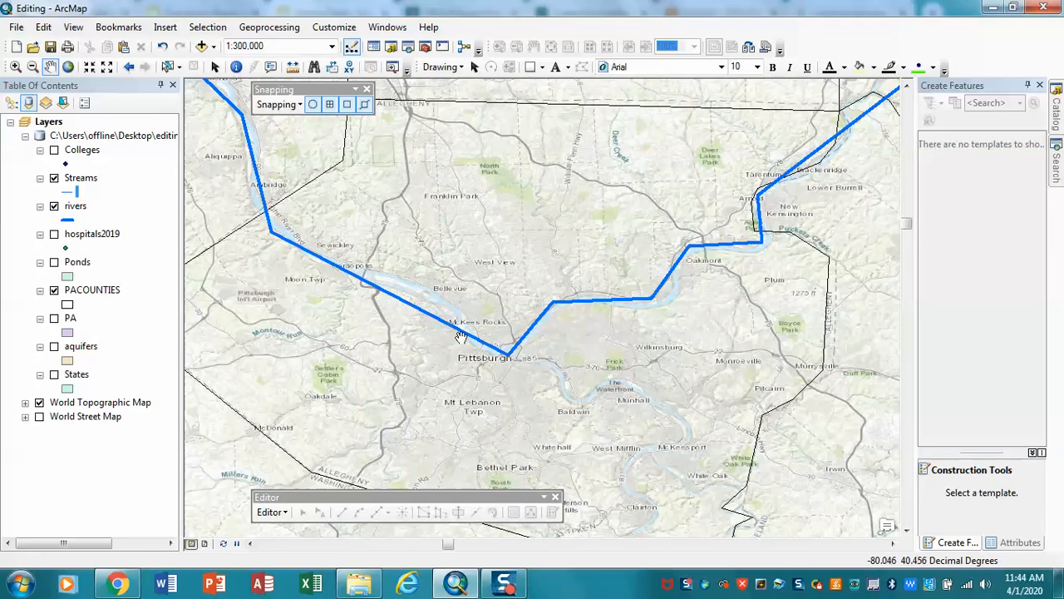
- Identify the river line northwest of Pittsburgh to check its attributes, and close the results
click(236, 67)
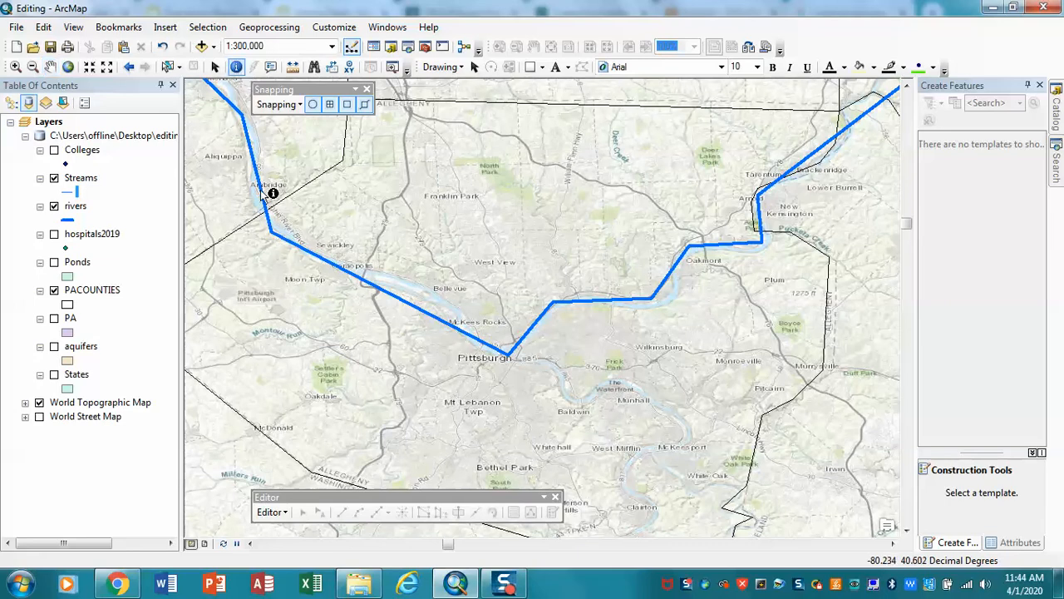
click(275, 223)
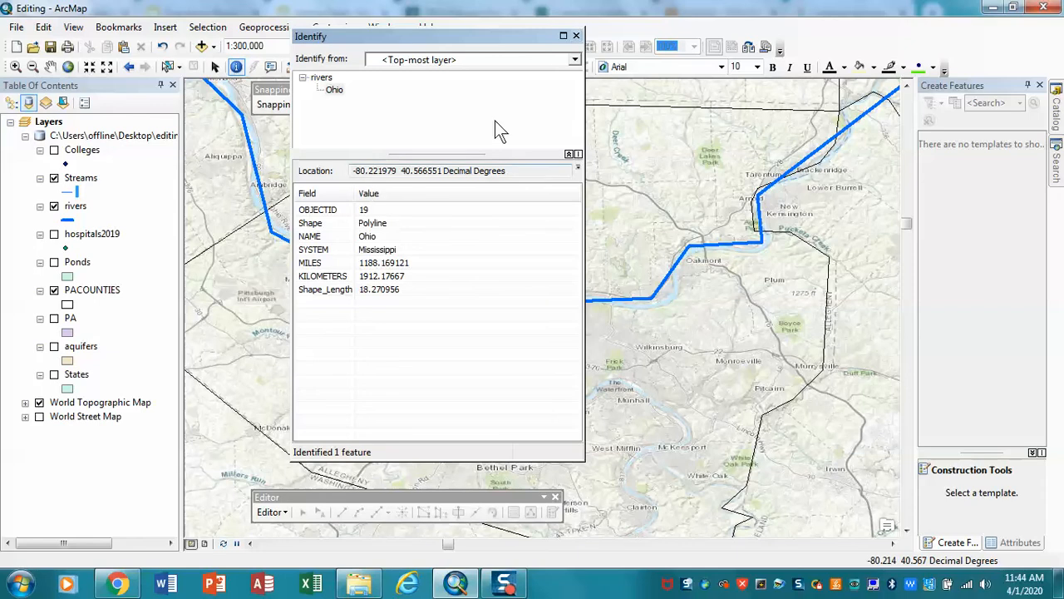
click(576, 36)
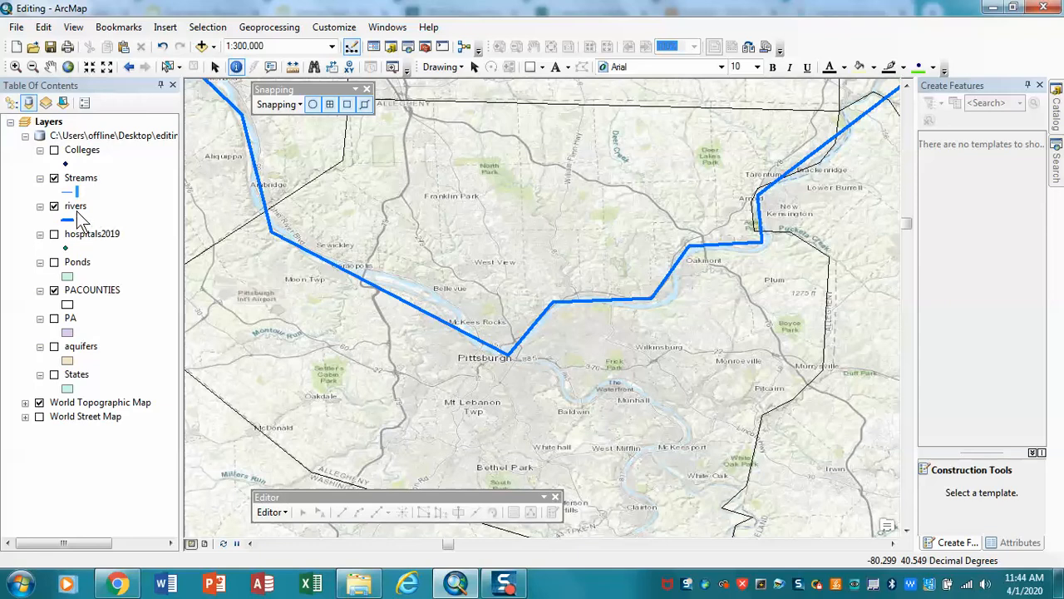
- Start an edit session on the rivers layer and continue past the spatial reference warnings
click(71, 208)
right_click(71, 208)
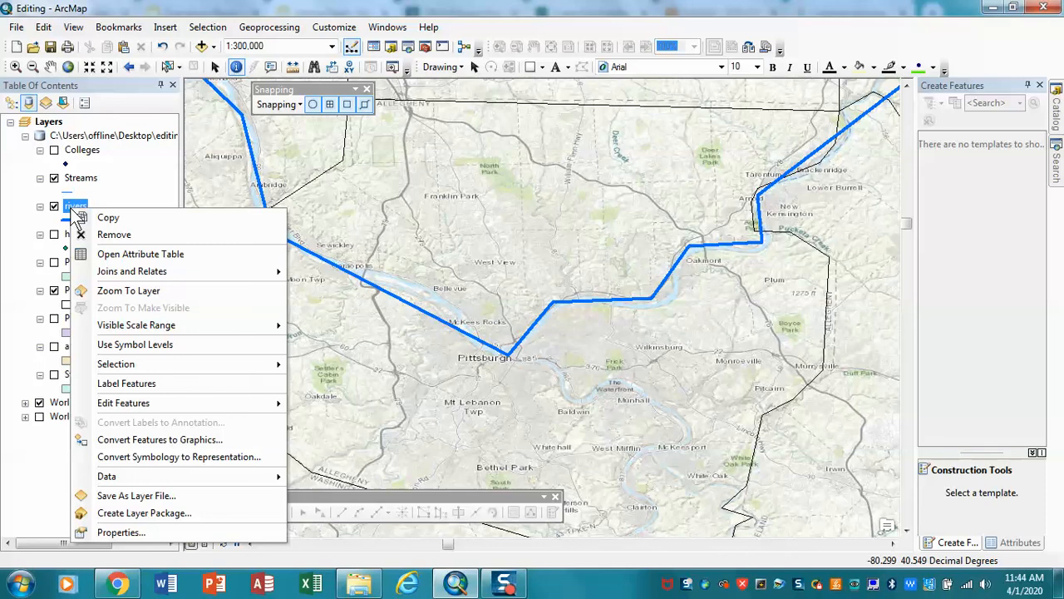
mouse_move(162, 401)
click(327, 406)
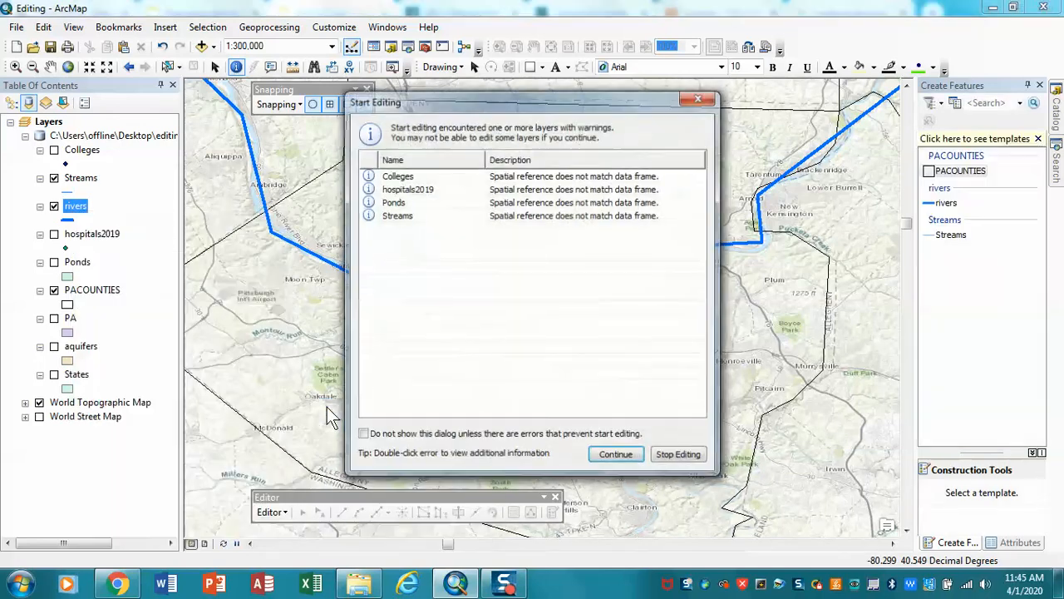
click(623, 457)
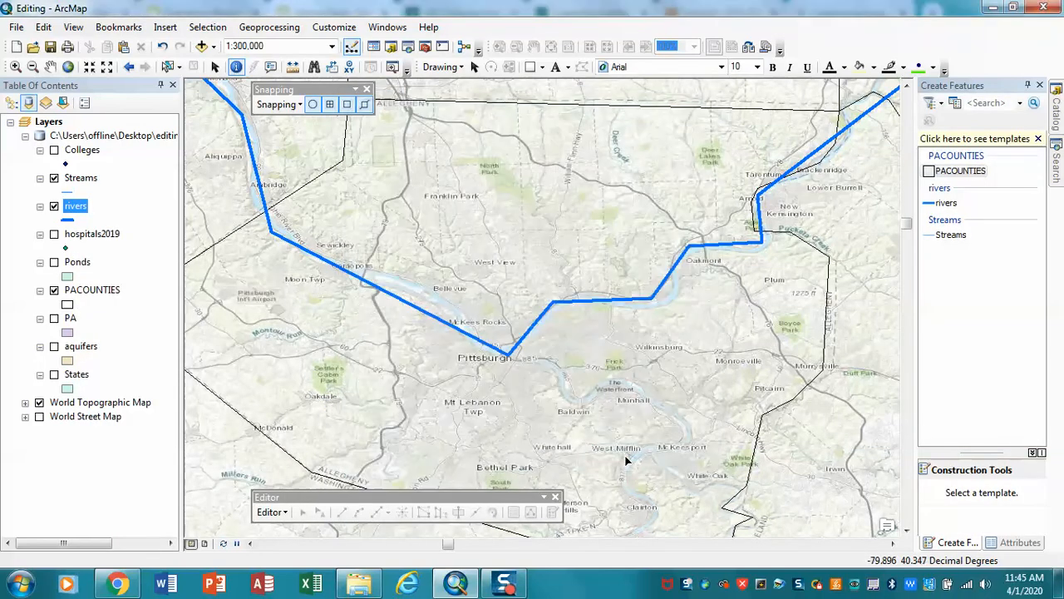
- Choose the rivers feature template with the Line construction tool and widen the Create Features pane
click(948, 204)
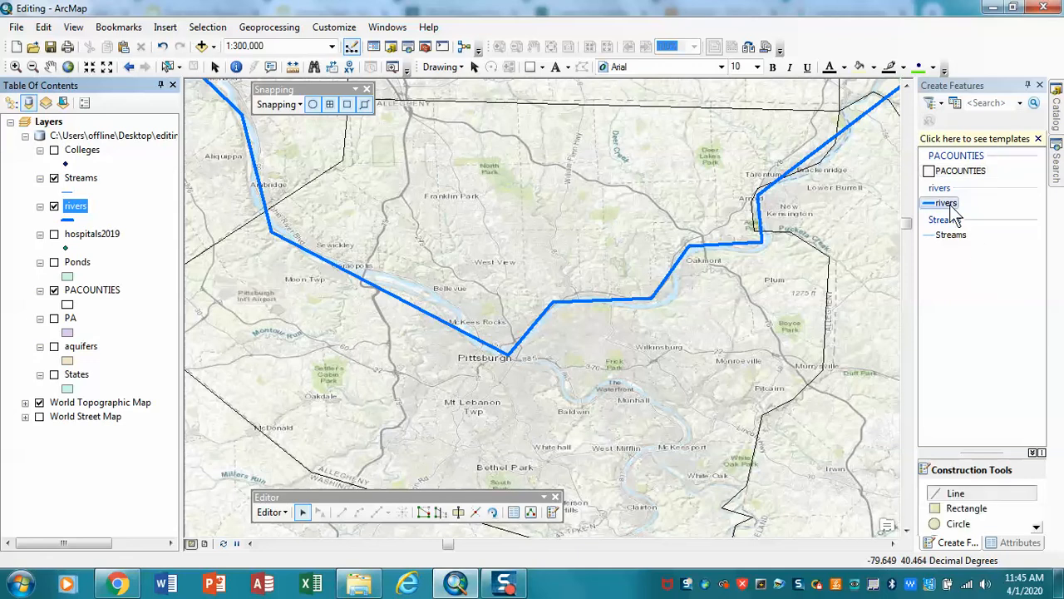
click(948, 492)
drag(918, 391, 875, 394)
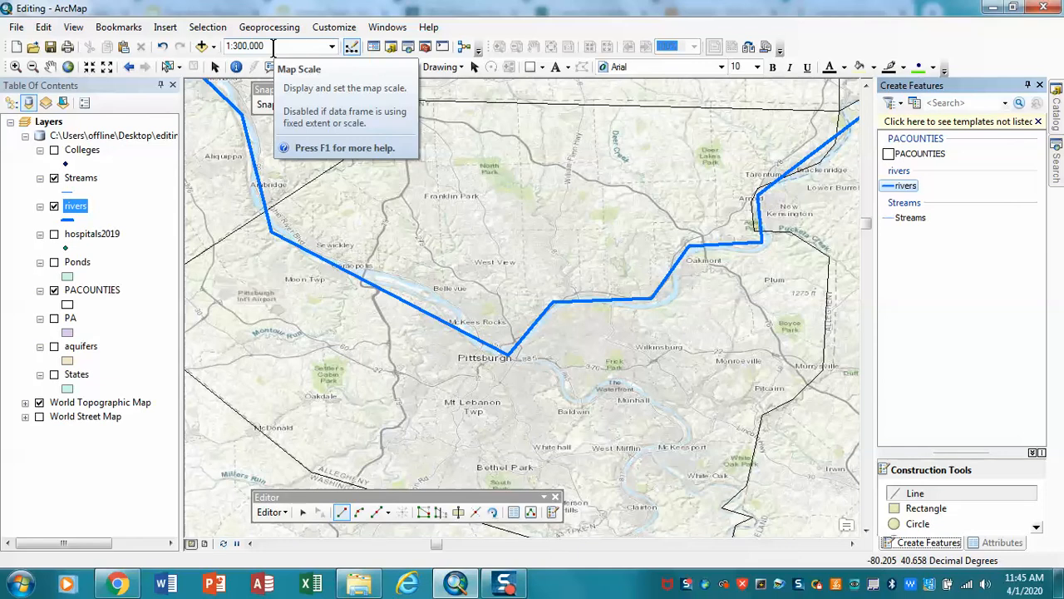
- Open the river line through Pittsburgh for vertex editing and move the Edit Vertices toolbar off the Snapping toolbar
click(305, 513)
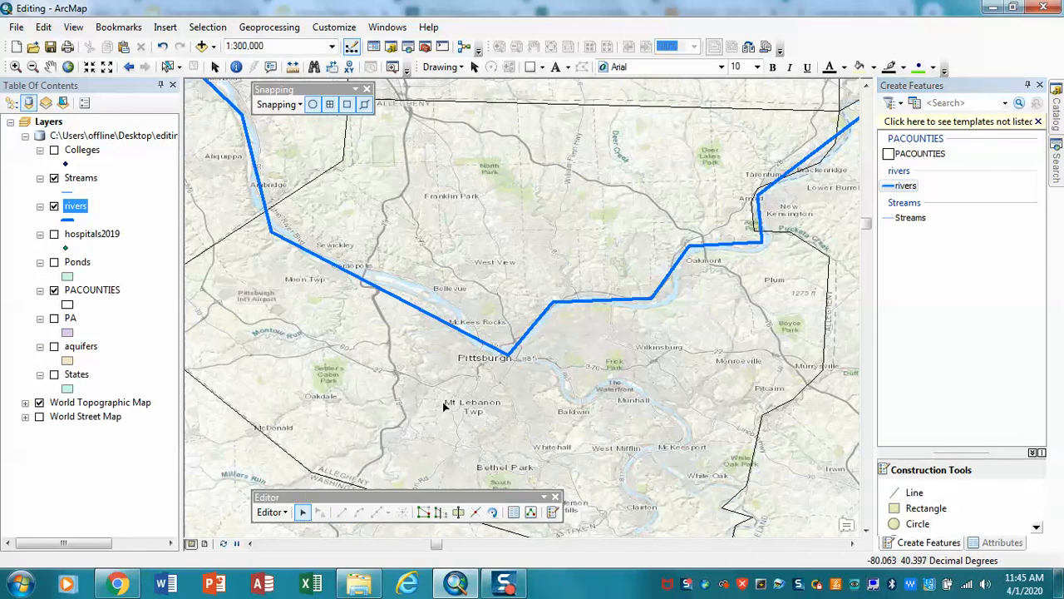
double_click(483, 346)
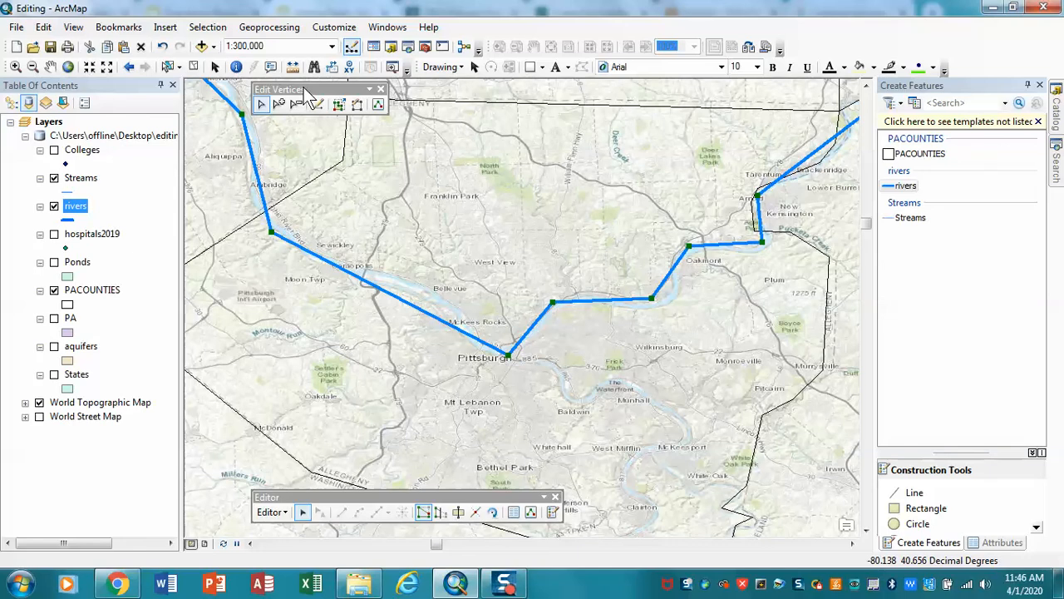
drag(304, 87, 428, 179)
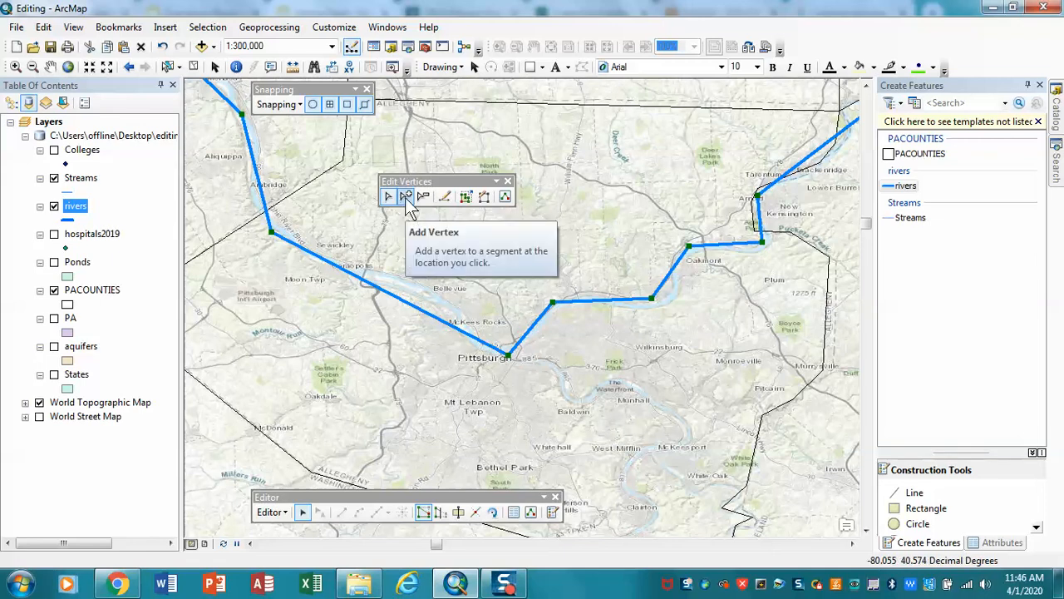
- Add three vertices to the river line just northwest of Pittsburgh and move the outer two onto the mapped river channel
click(406, 199)
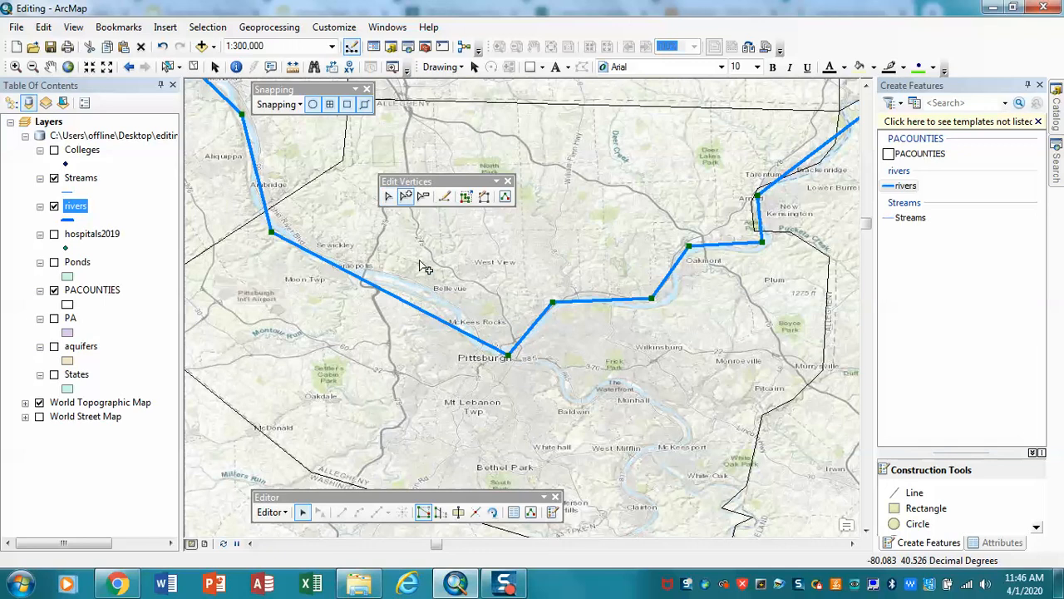
click(487, 346)
click(469, 336)
click(455, 327)
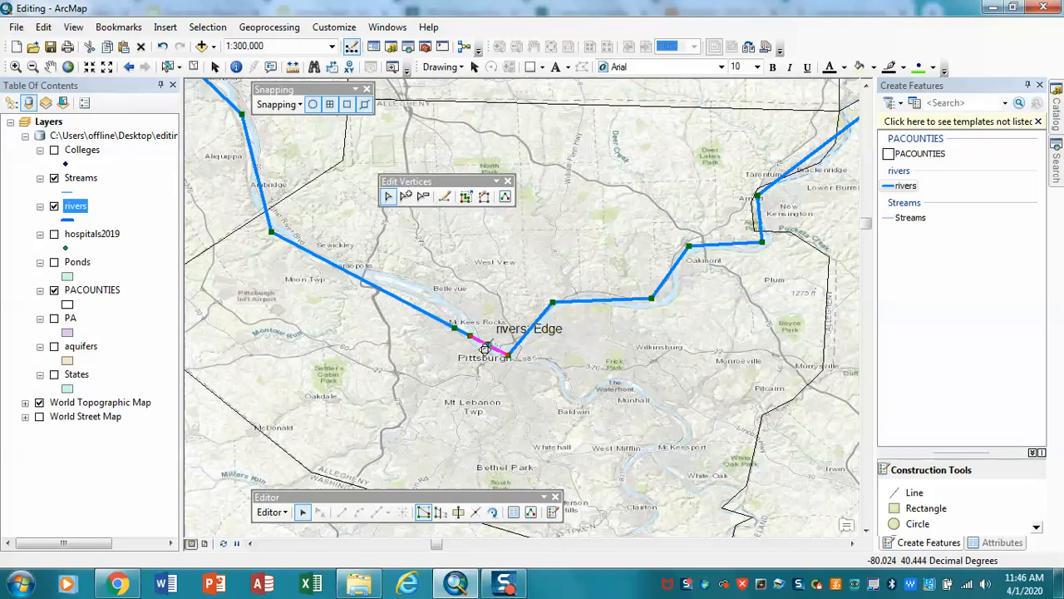
drag(484, 350, 485, 349)
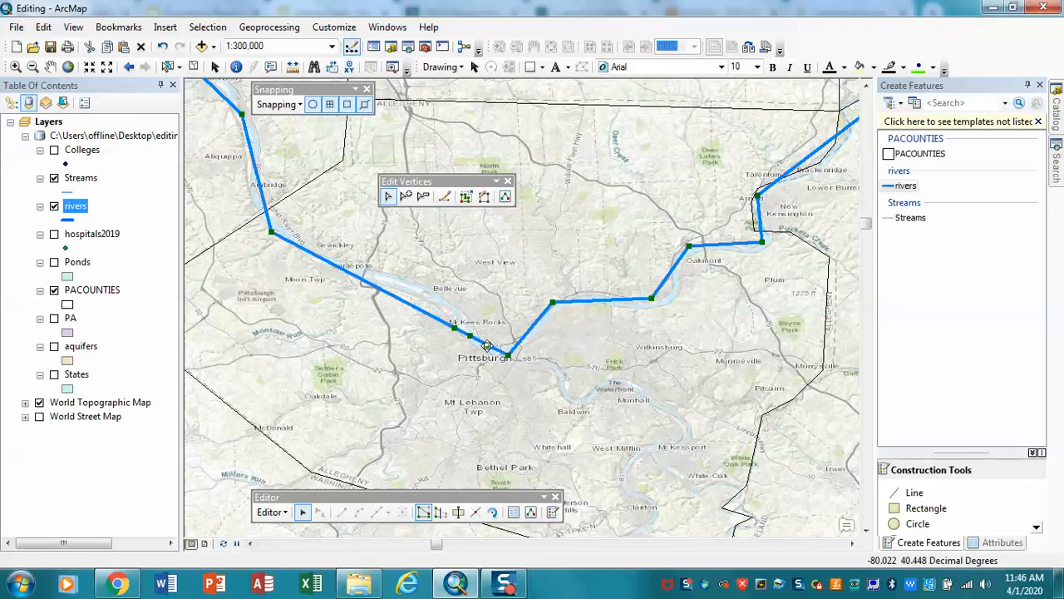
drag(482, 348, 482, 351)
drag(457, 322, 459, 317)
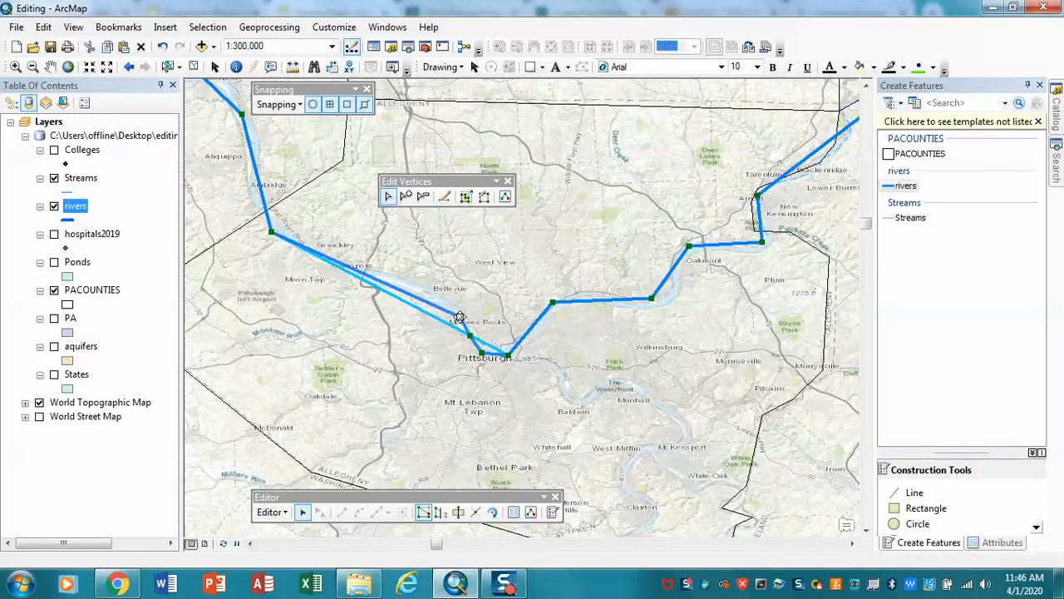
- Add three more vertices between McKees Rocks and Coraopolis and move them so the line follows the river
click(405, 197)
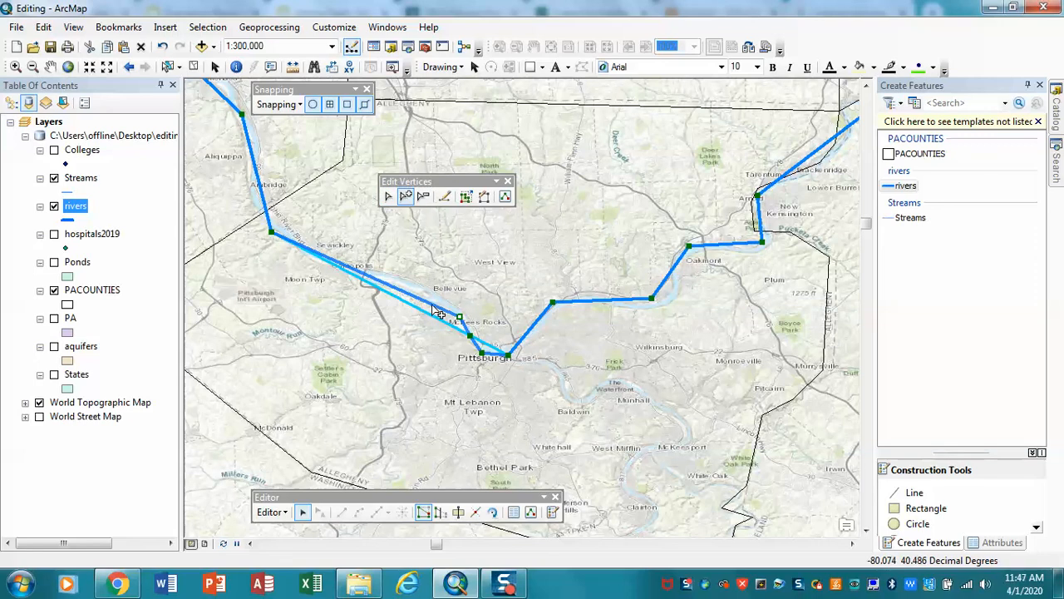
click(432, 303)
click(409, 295)
click(374, 278)
click(387, 196)
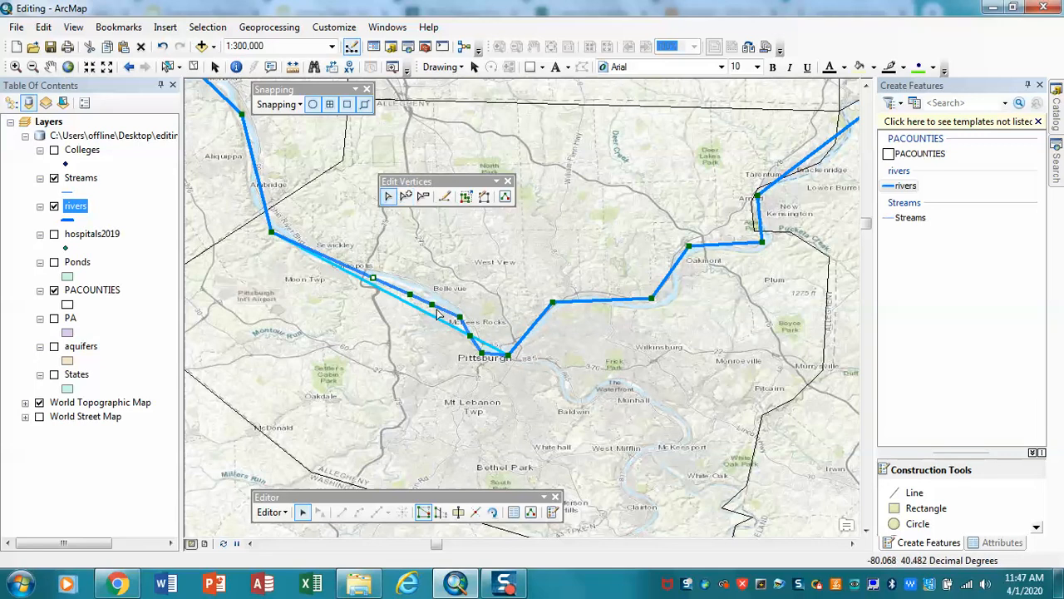
drag(431, 304, 371, 274)
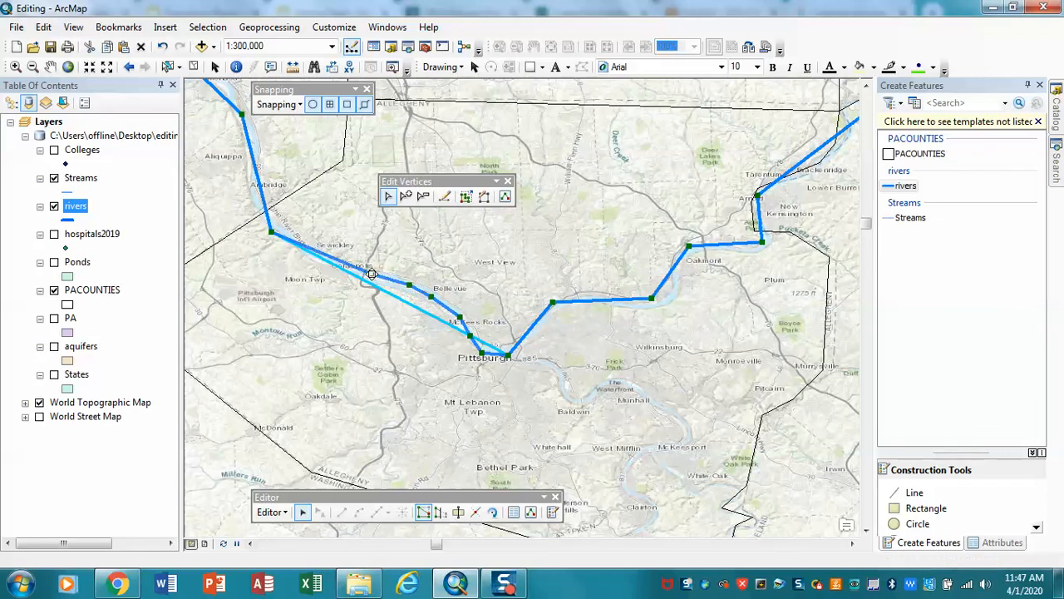
- Add two vertices to the river line near Sewickley and fit them and the bend below Ambridge to the channel
click(405, 197)
click(332, 257)
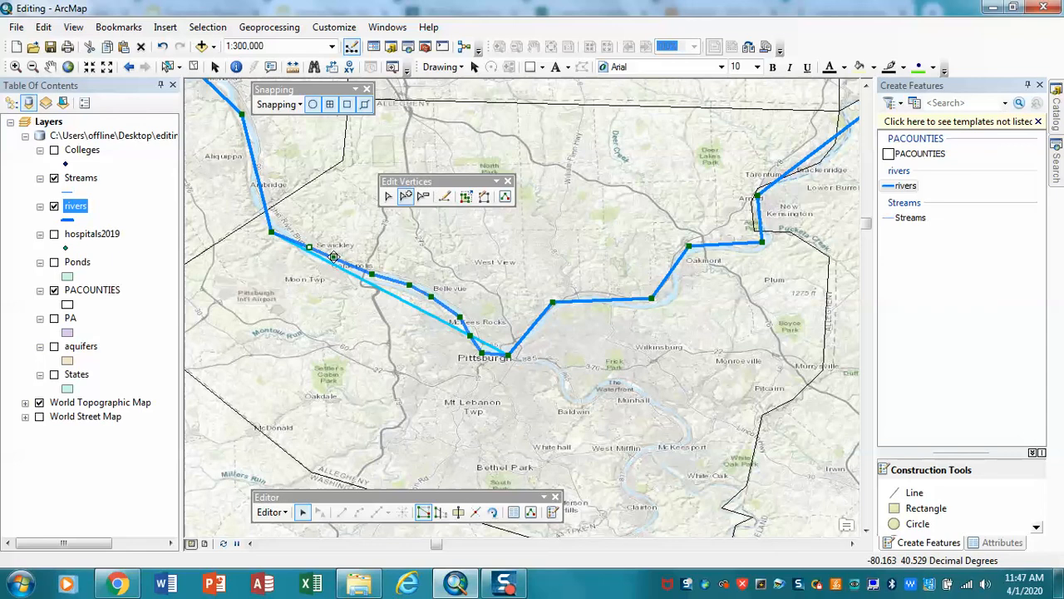
click(388, 196)
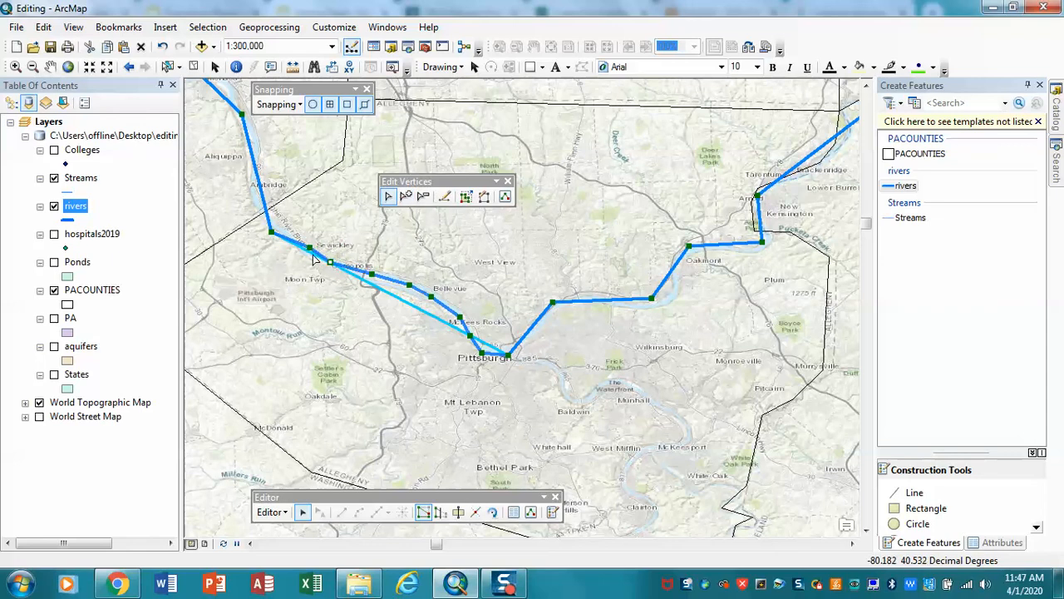
drag(309, 247, 270, 218)
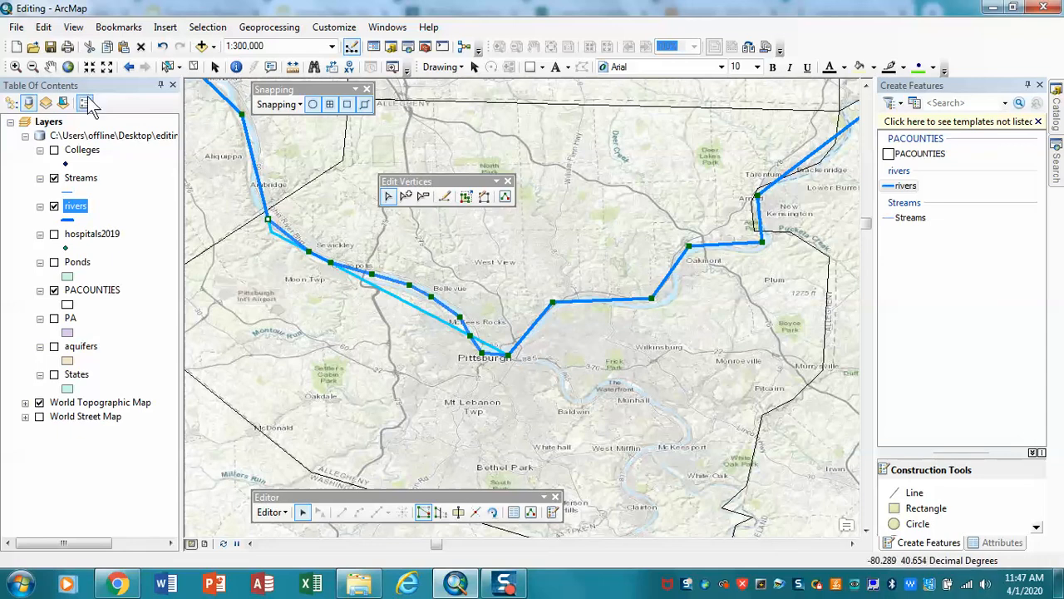
- Add two vertices to the river line between Ambridge and Sewickley and pull the second one northeast, off the river
click(14, 67)
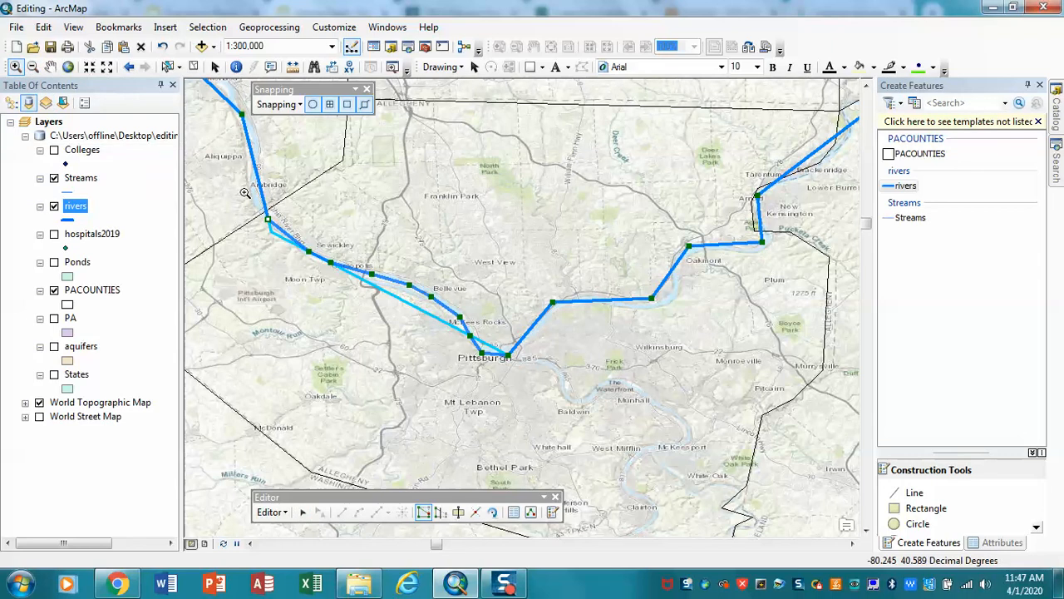
drag(316, 271, 345, 286)
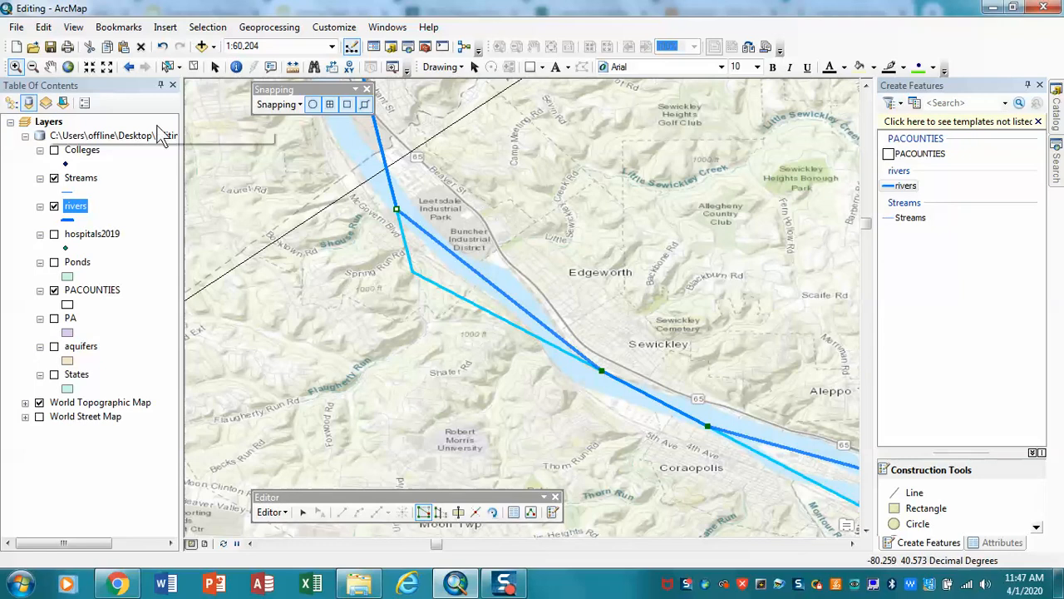
click(130, 66)
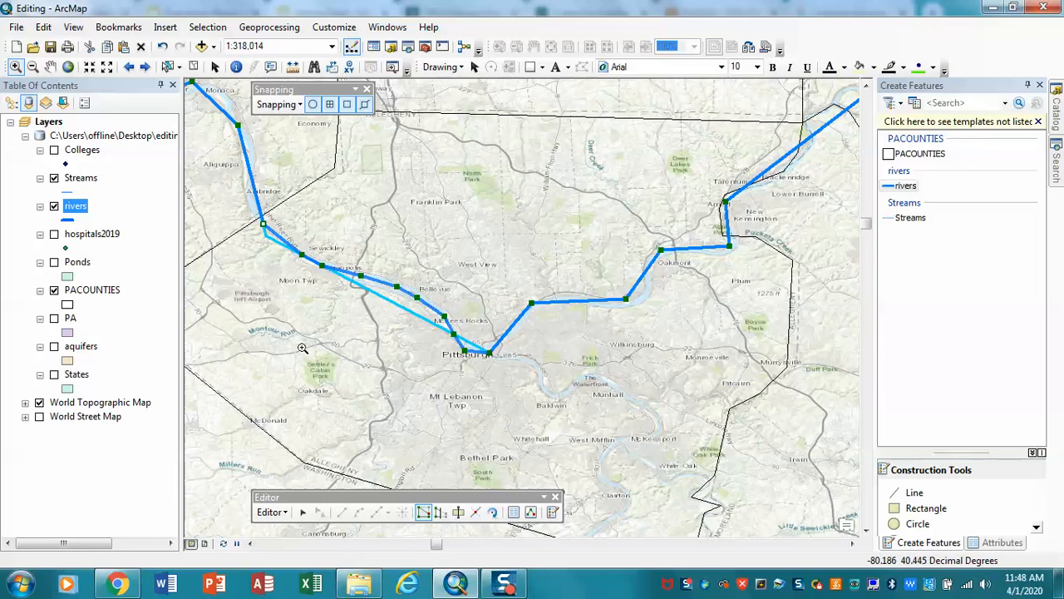
click(302, 511)
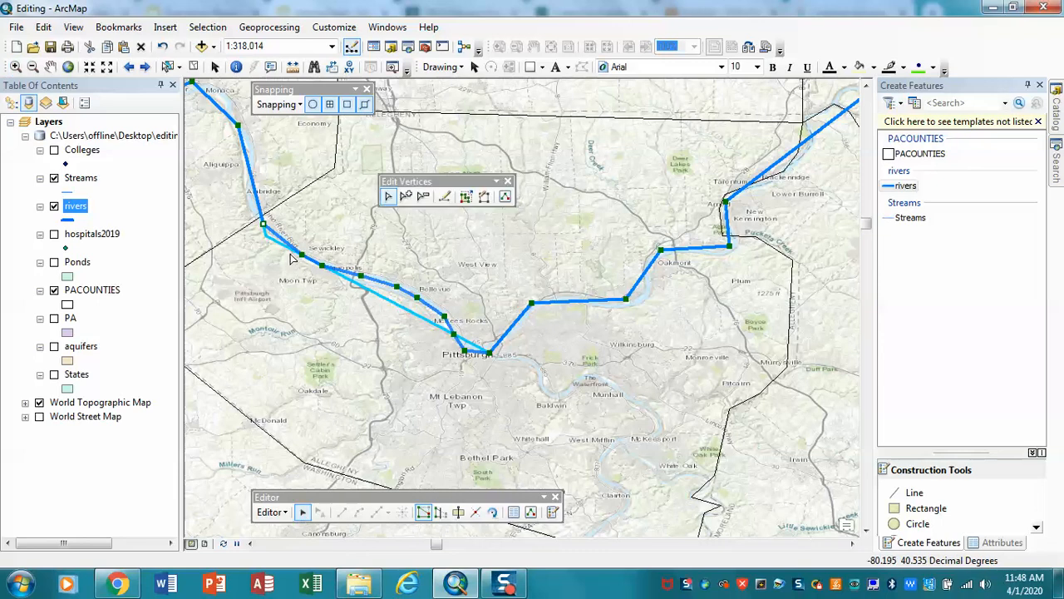
click(406, 196)
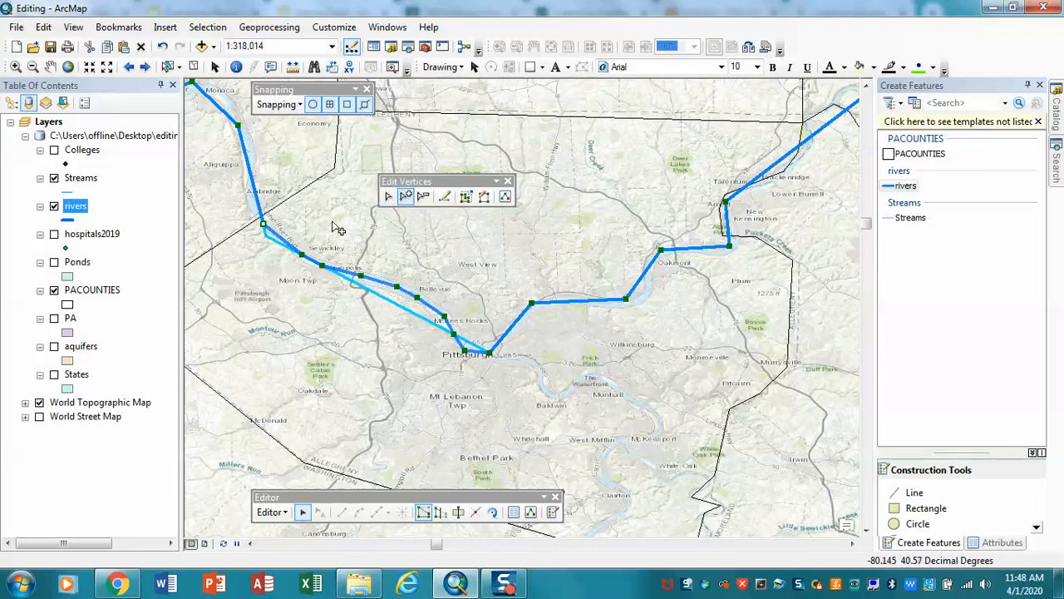
click(274, 234)
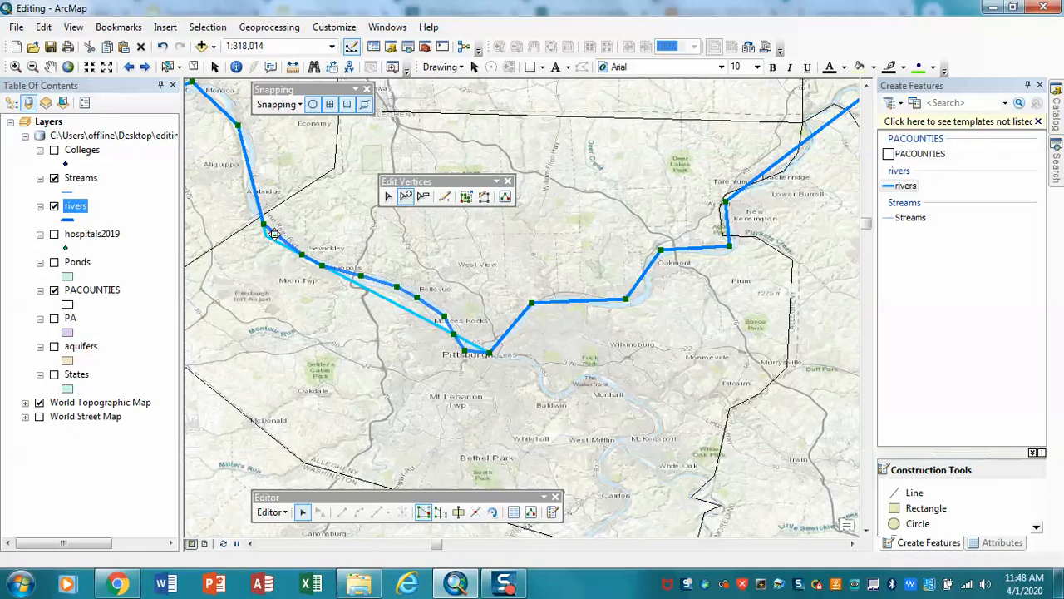
click(284, 241)
click(284, 239)
drag(284, 241, 309, 227)
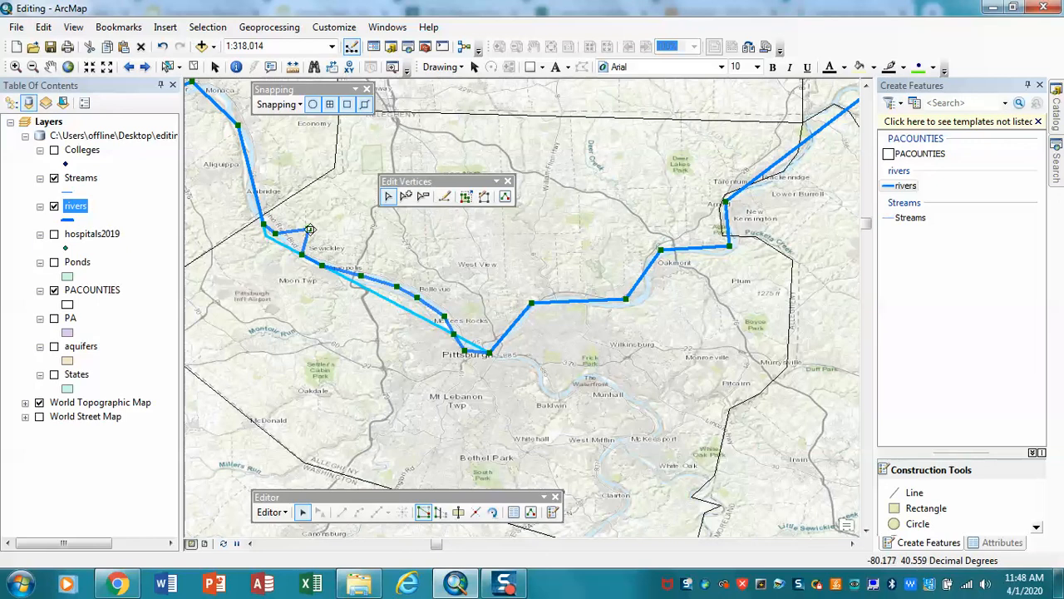
- Finish the current vertex edits so the river line takes its reshaped course between Ambridge and Pittsburgh
click(424, 197)
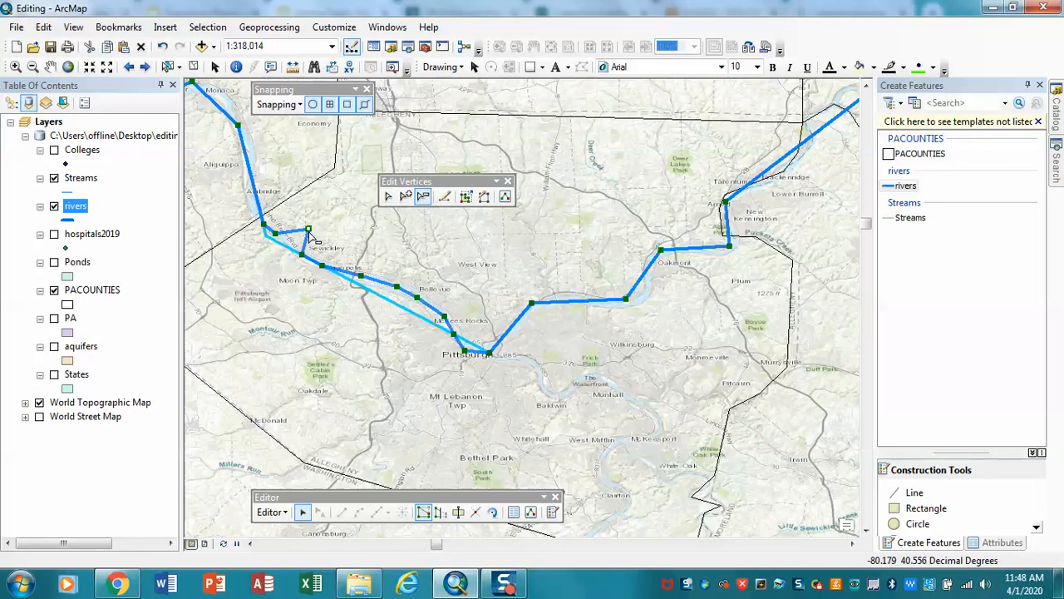
click(387, 196)
click(354, 238)
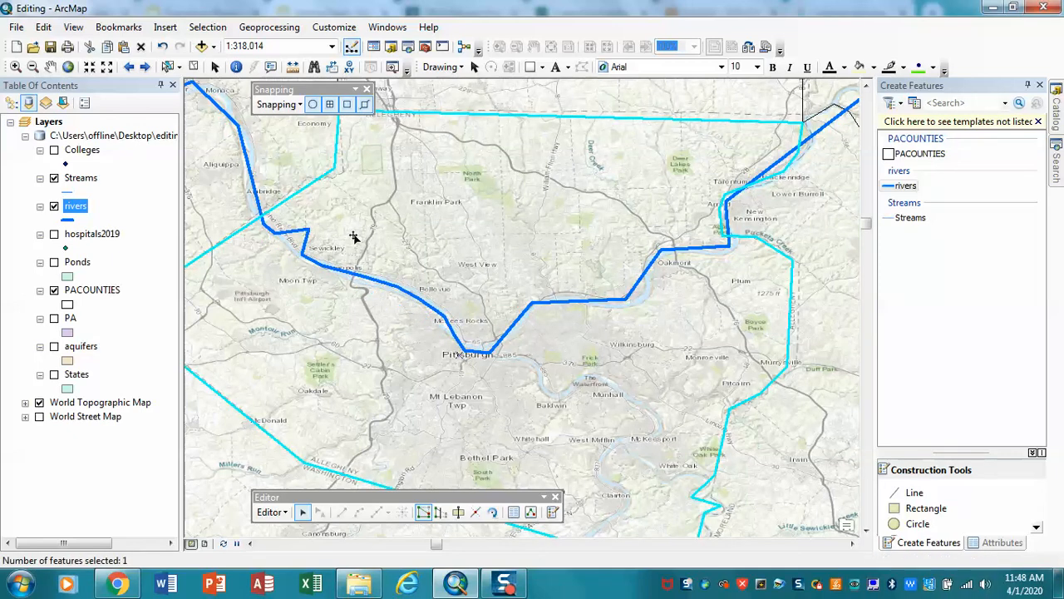
- Reopen the river line's vertices, delete the stray vertex off the river just north of Sewickley, and finish the reshape
click(304, 512)
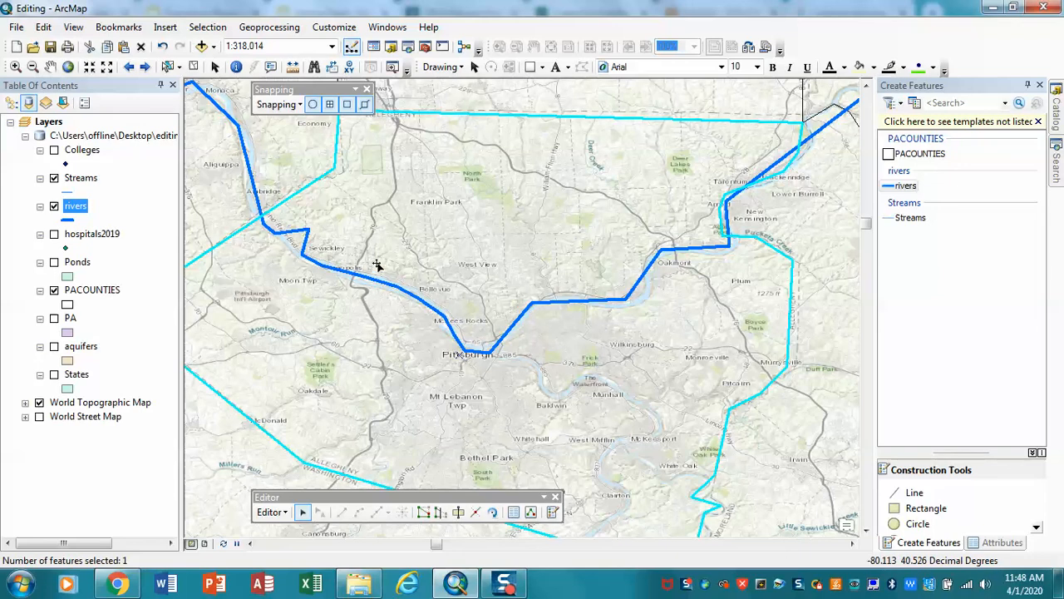
double_click(329, 269)
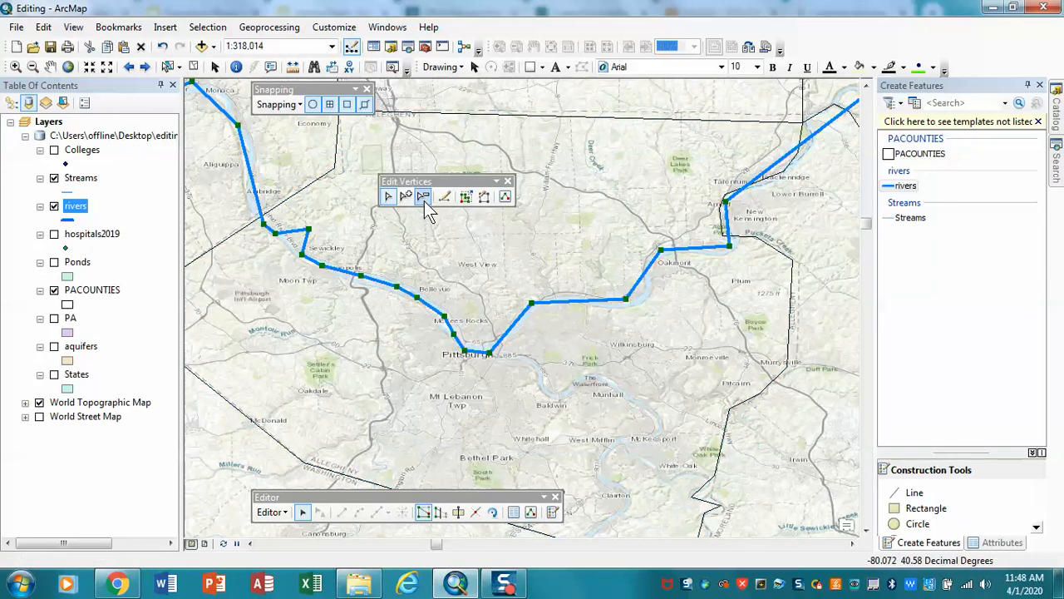
click(423, 198)
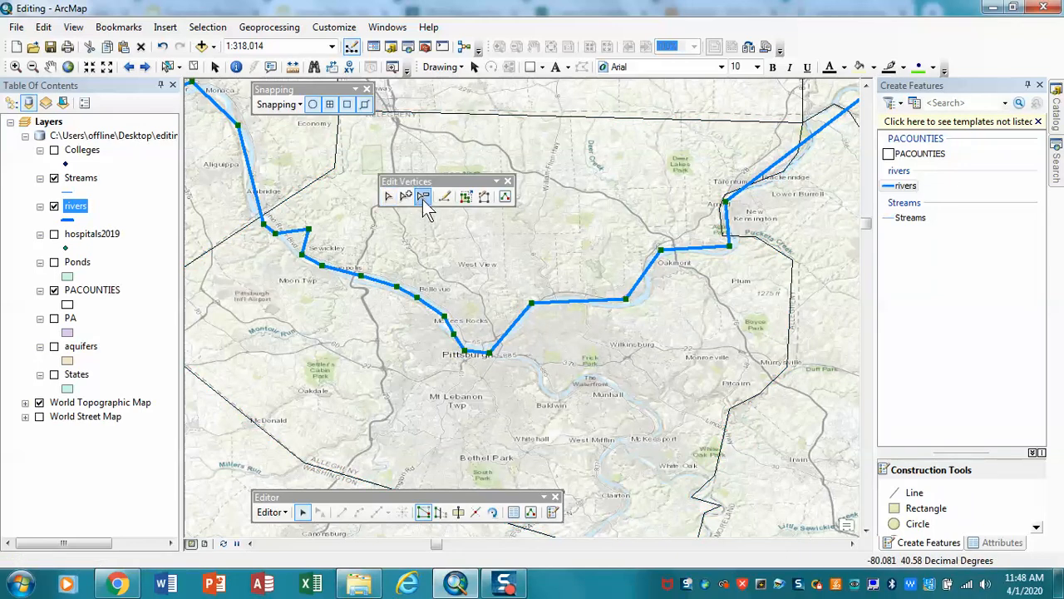
click(309, 231)
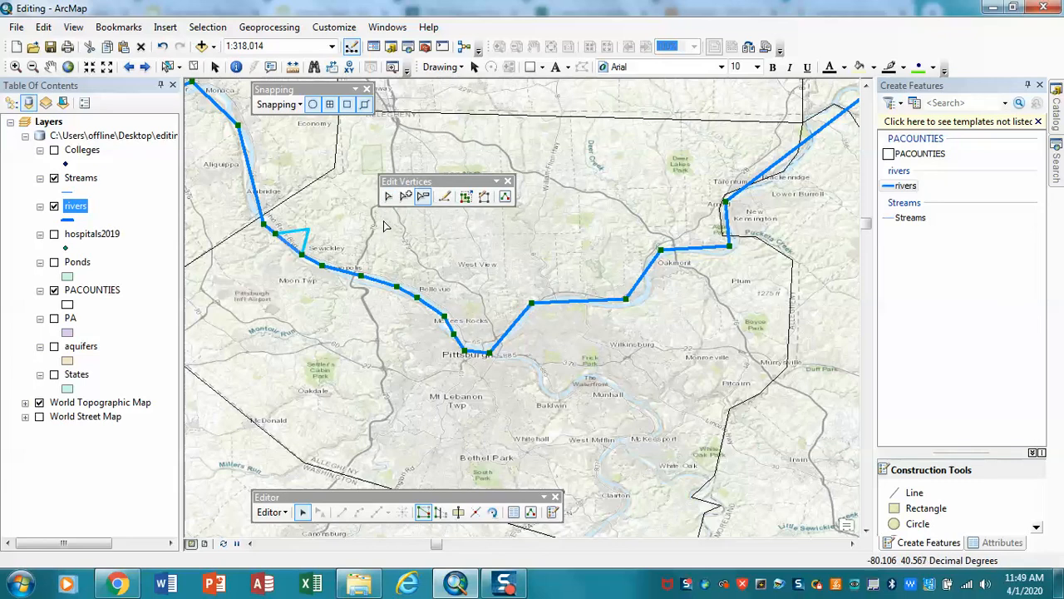
click(384, 223)
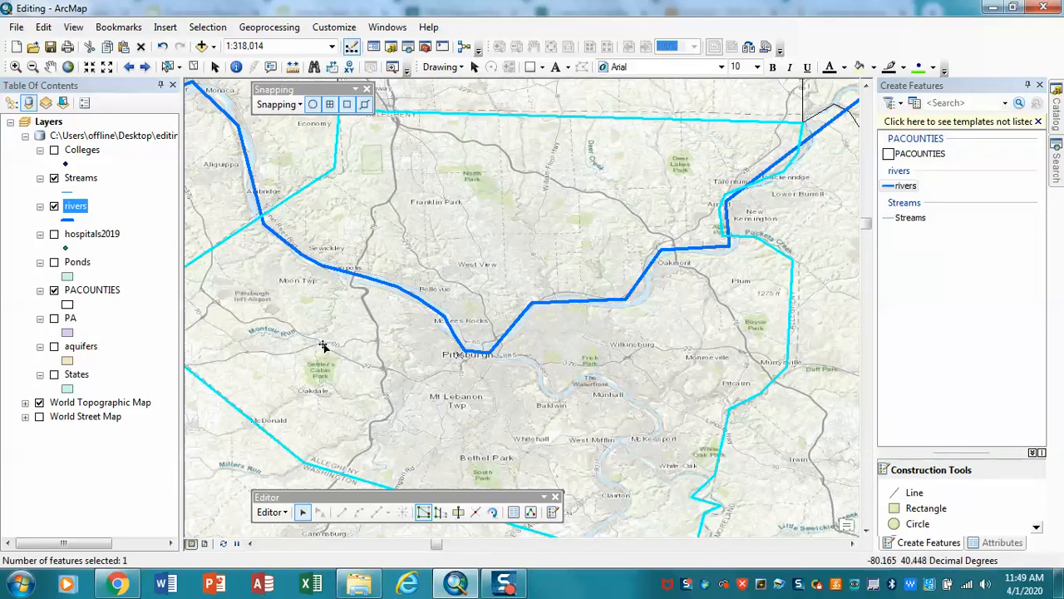
- Save the edits made to the rivers layer while keeping the edit session open
click(275, 511)
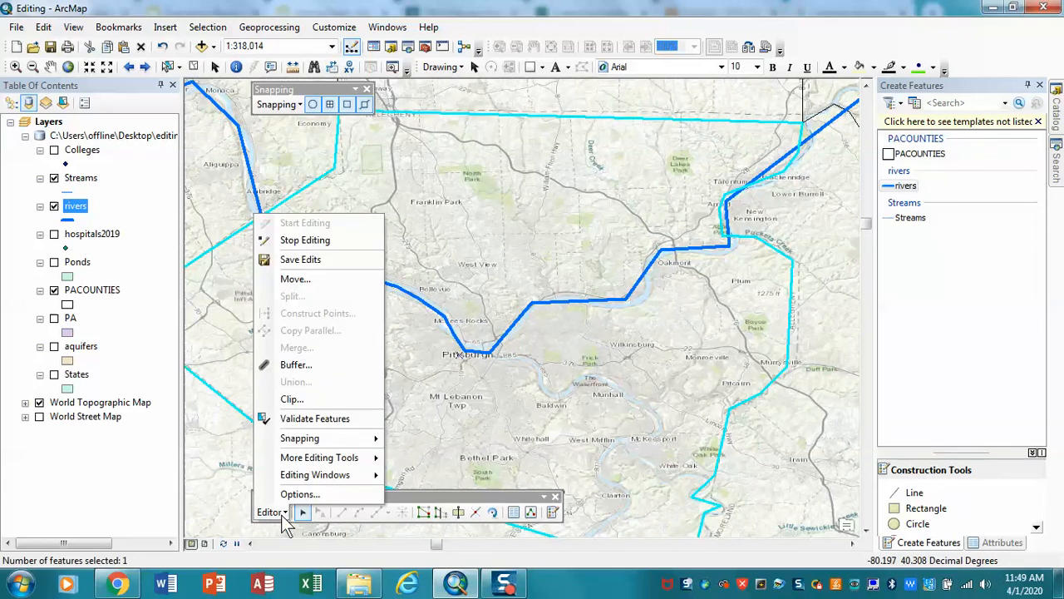
click(309, 261)
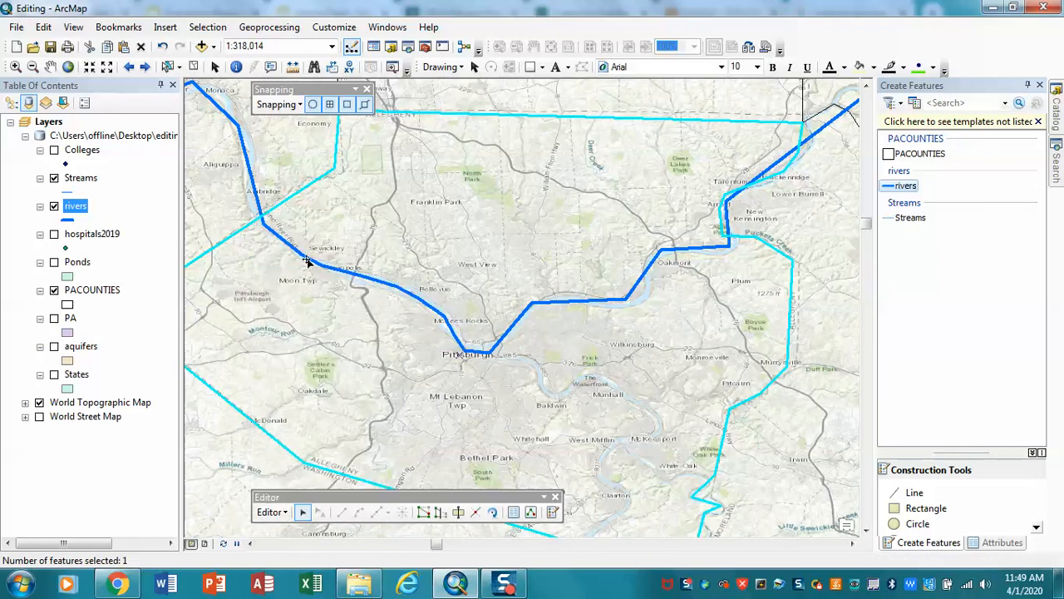